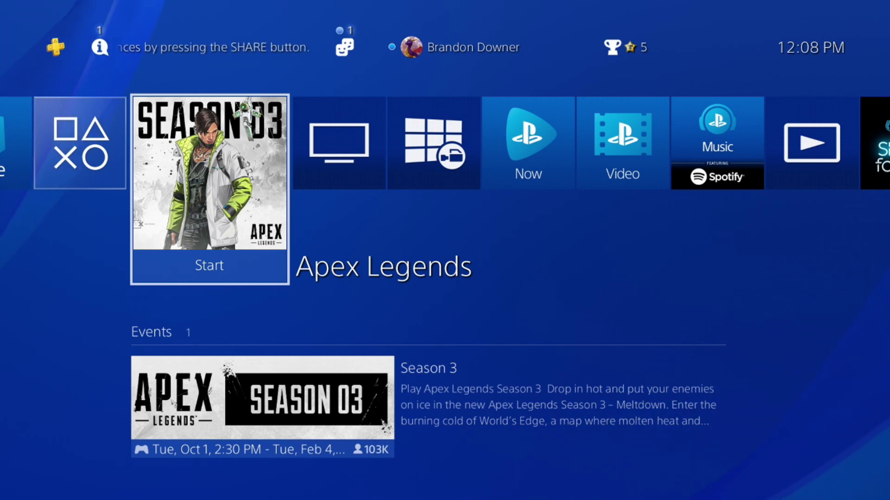
- Open Settings from the console's function area
key("Up")
key("Down")
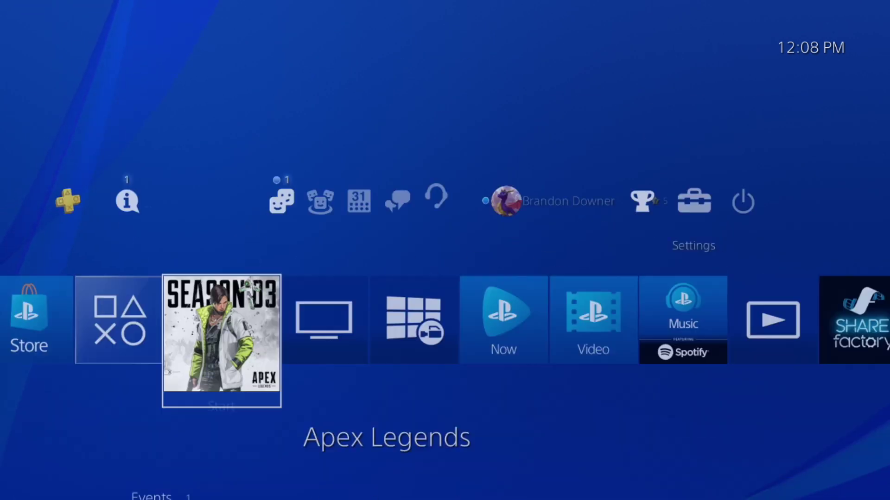
key("Right")
key("Left")
key("Up")
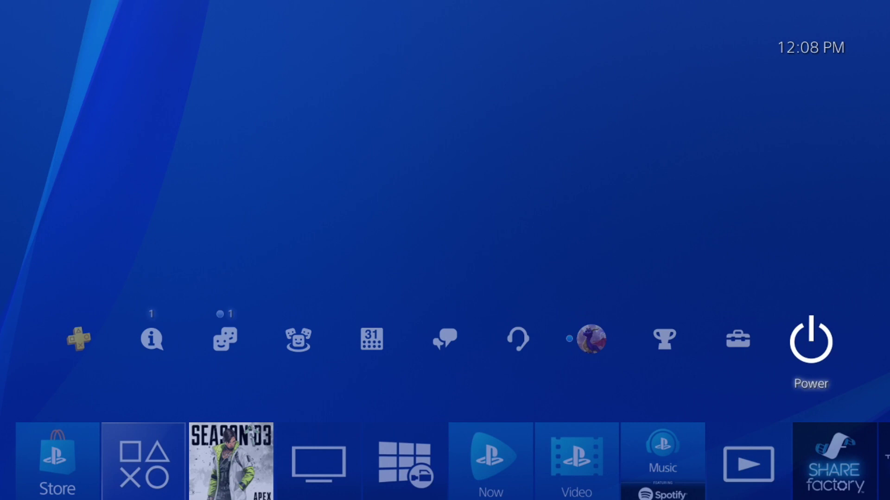
key("Left")
key("Right")
key("Left")
key("Return")
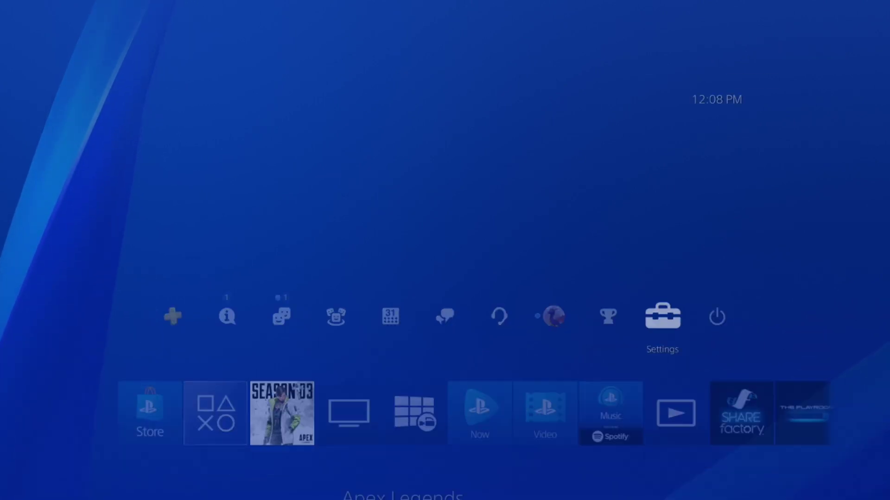
- Scroll down the Settings list to highlight System
key("Down")
key("Down")
key("Down")
key("Down")
key("Down")
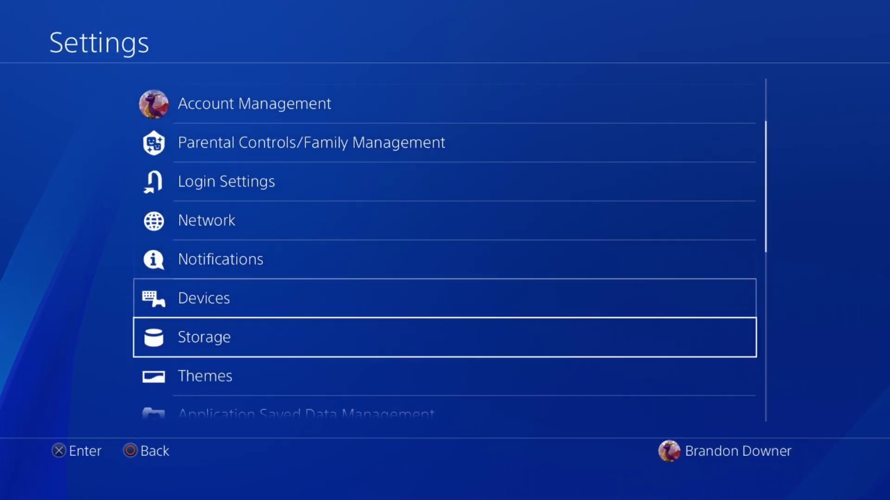
key("Down")
key("Down")
key("Down")
key("Down")
key("Down")
key("Down")
key("Down")
key("Down")
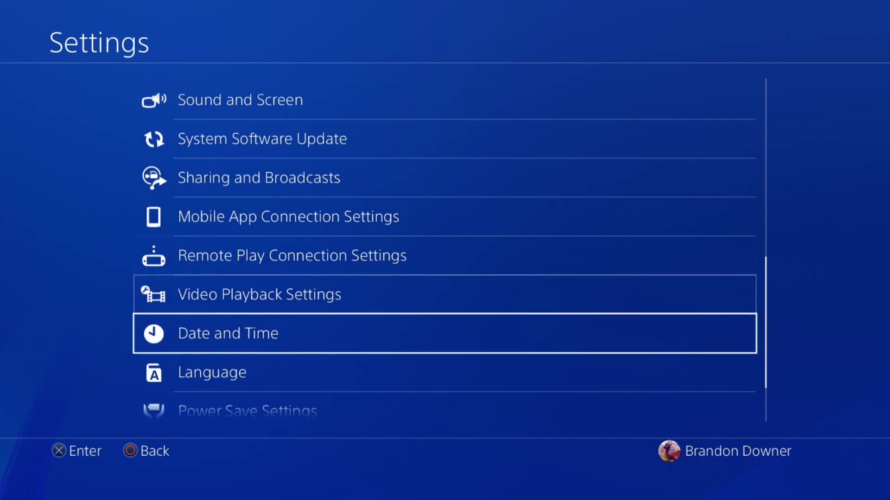
key("Down")
key("Down")
key("Down")
- Open System settings and confirm Enable HDCP is left unticked
key("Return")
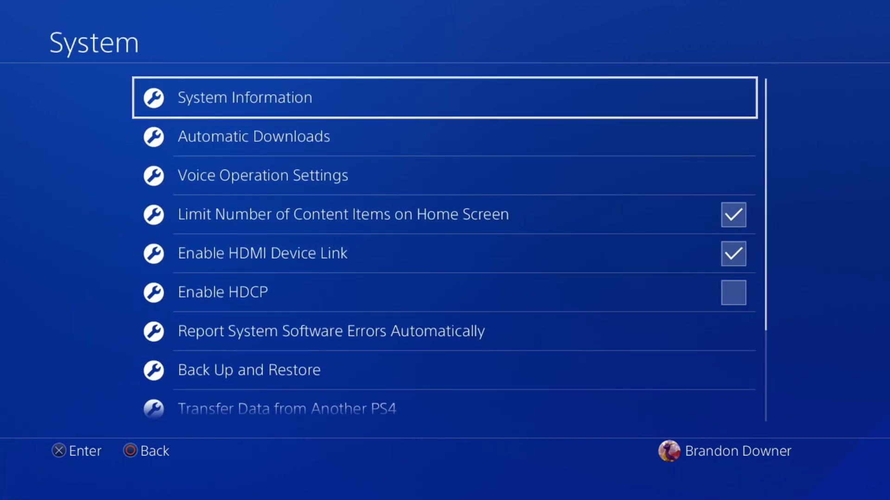
key("Down")
key("Down")
key("Down")
key("Down")
key("Down")
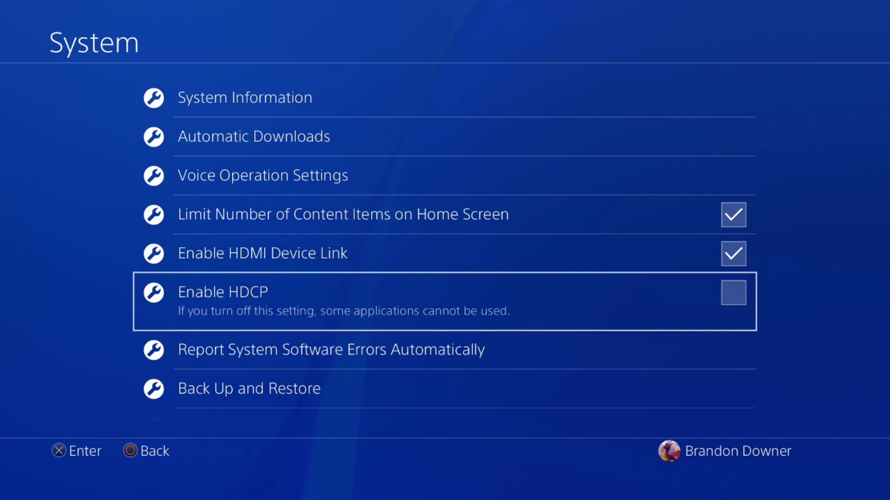
key("Down")
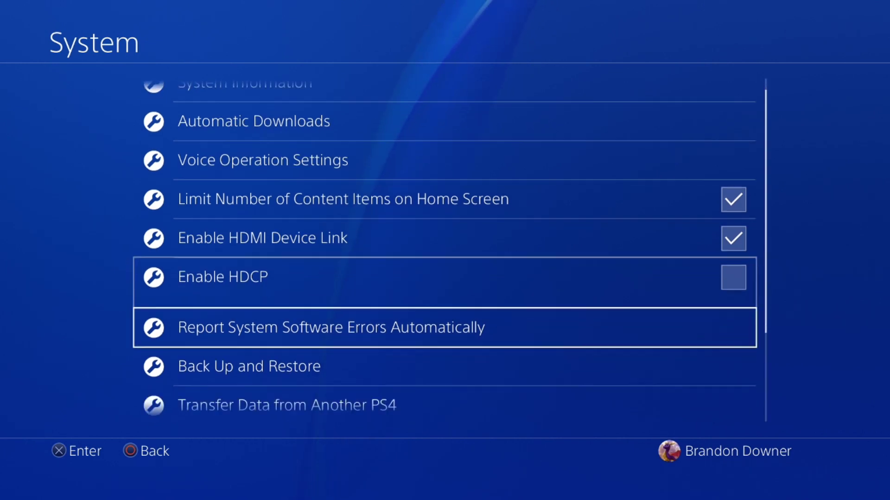
key("Up")
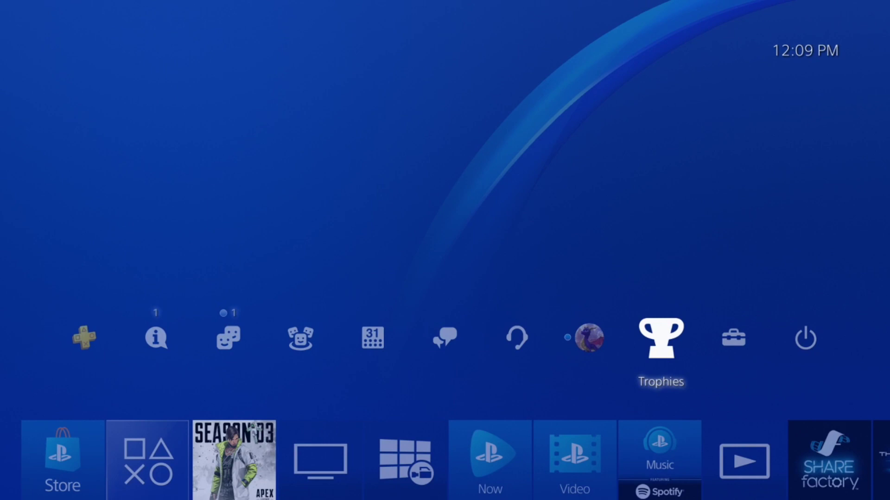
- Move left along the function row to the Events calendar icon
key("Left")
key("Left")
key("Left")
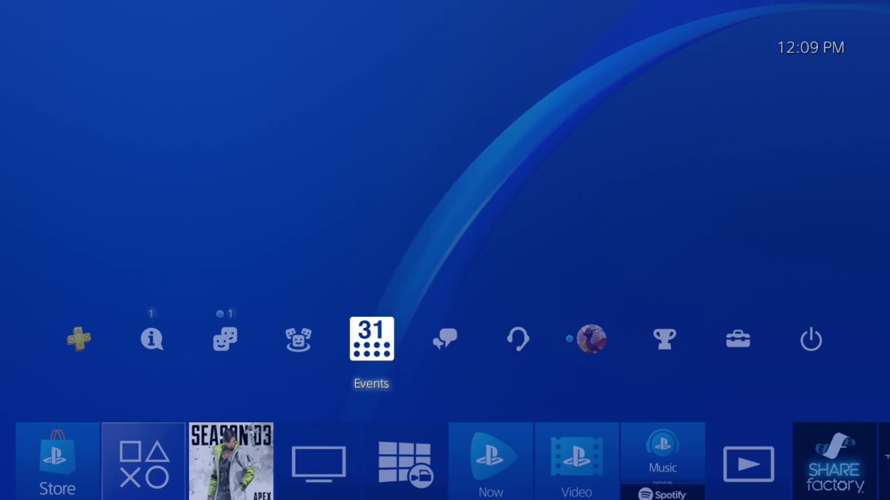